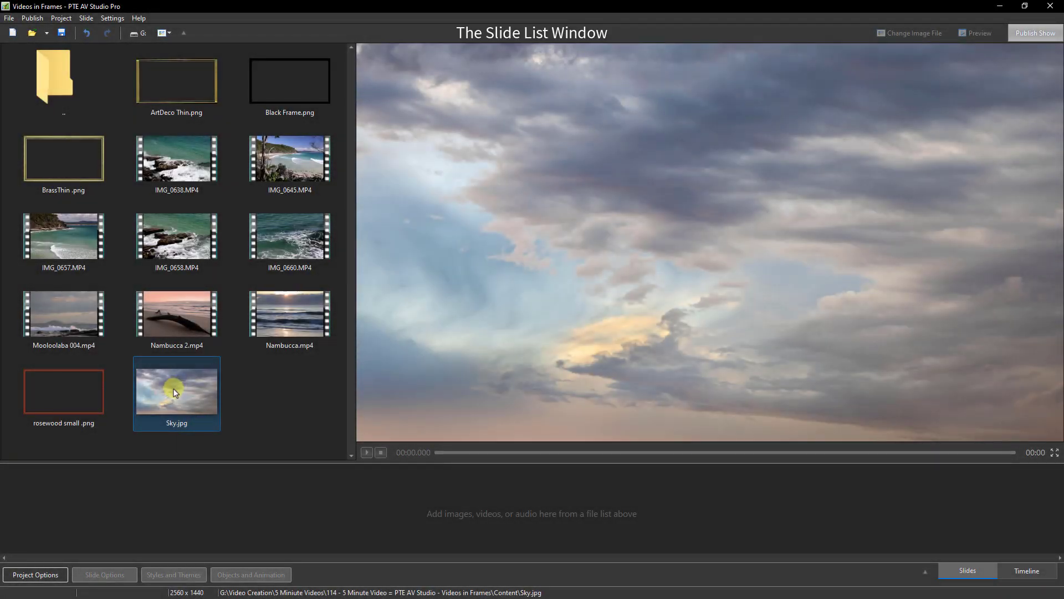
Add Sky.jpg as the first slide with a 20-second duration and open it in Objects and Animation.
{"action": "left_click_drag", "start_coordinate": [174, 392], "coordinate": [55, 510]}
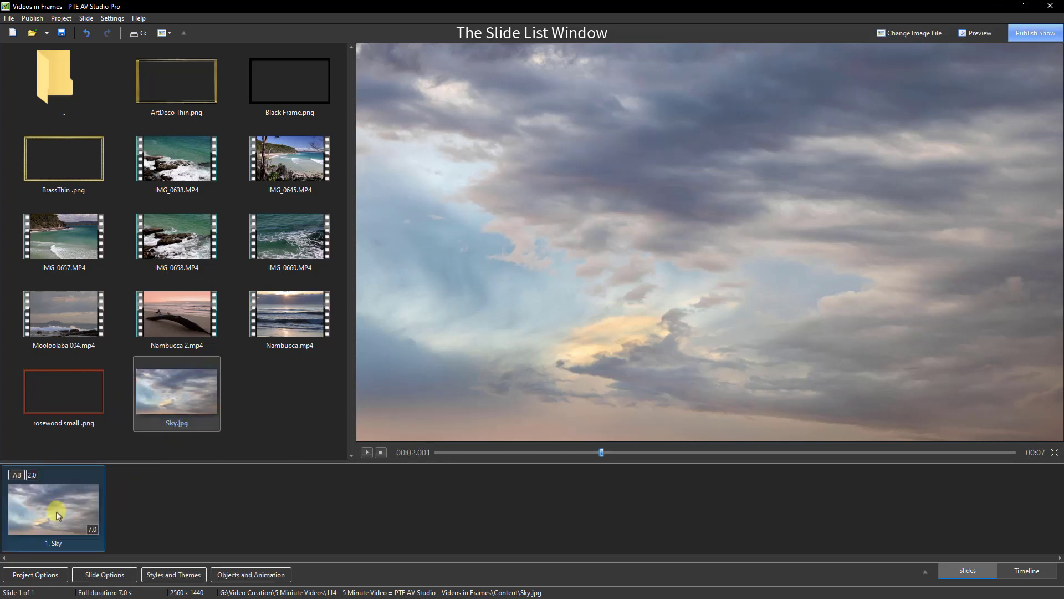
{"action": "left_click", "coordinate": [96, 528]}
{"action": "type", "text": "20"}
{"action": "left_click", "coordinate": [58, 507]}
{"action": "left_click", "coordinate": [254, 577]}
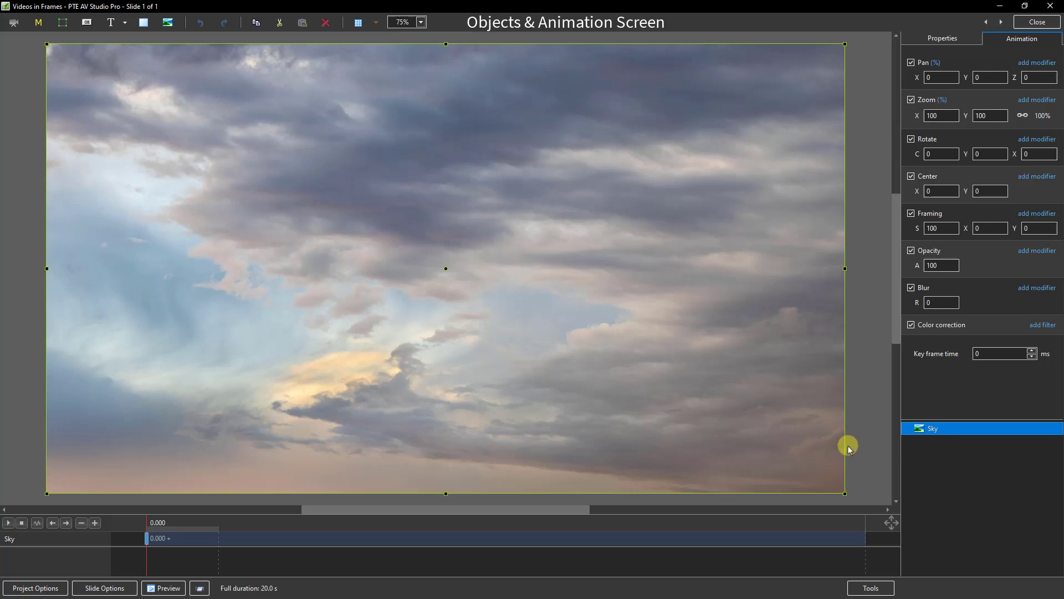
Add a new frame object to the slide above the Sky background.
{"action": "left_click", "coordinate": [961, 469]}
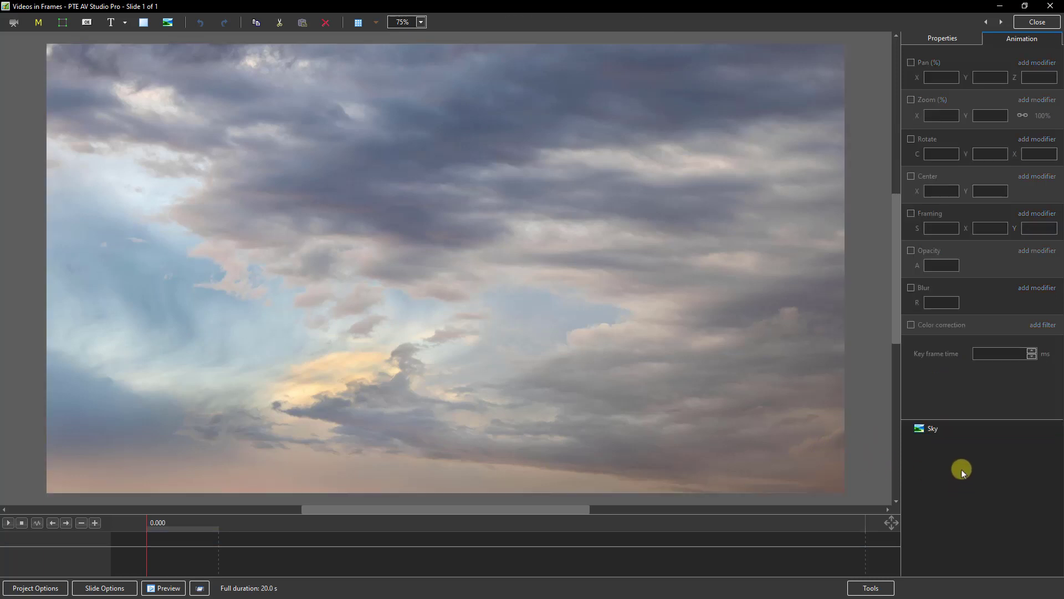
{"action": "right_click", "coordinate": [953, 459]}
{"action": "mouse_move", "coordinate": [975, 472]}
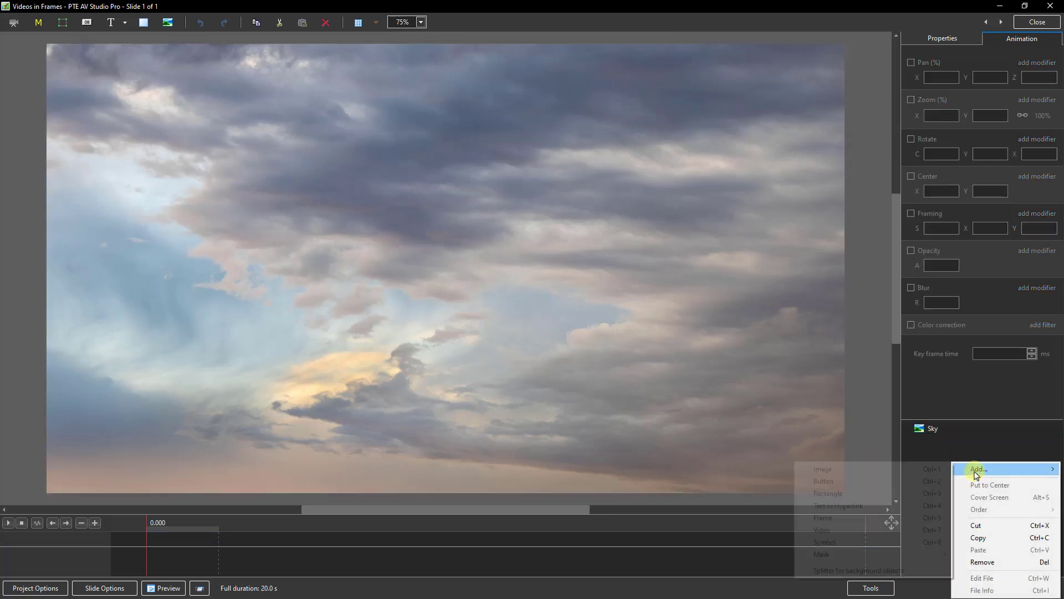
{"action": "left_click", "coordinate": [829, 520]}
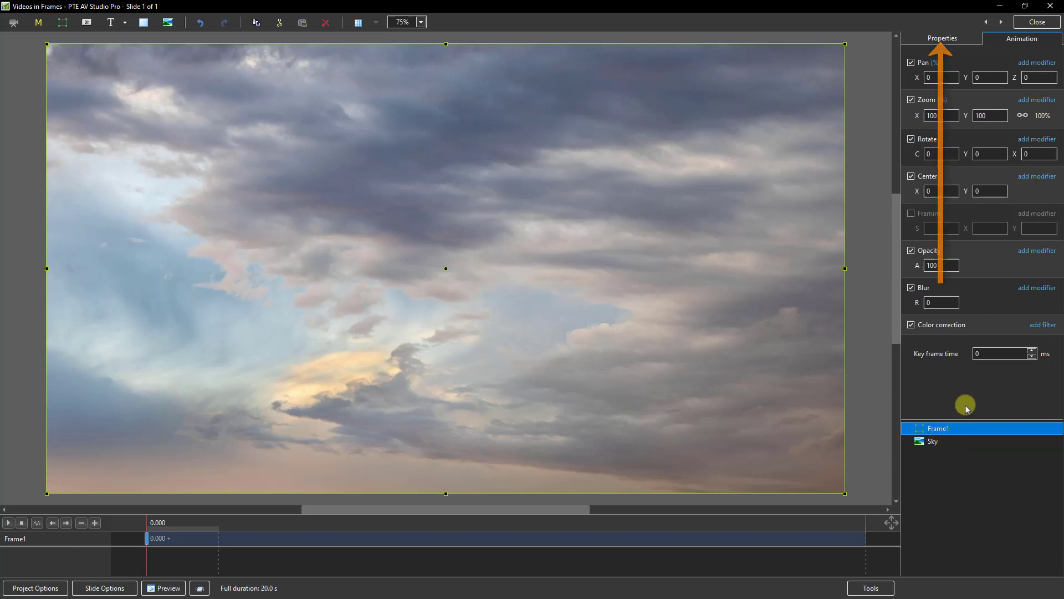
Rename the new frame from Frame1 to TL.
{"action": "left_click", "coordinate": [953, 39]}
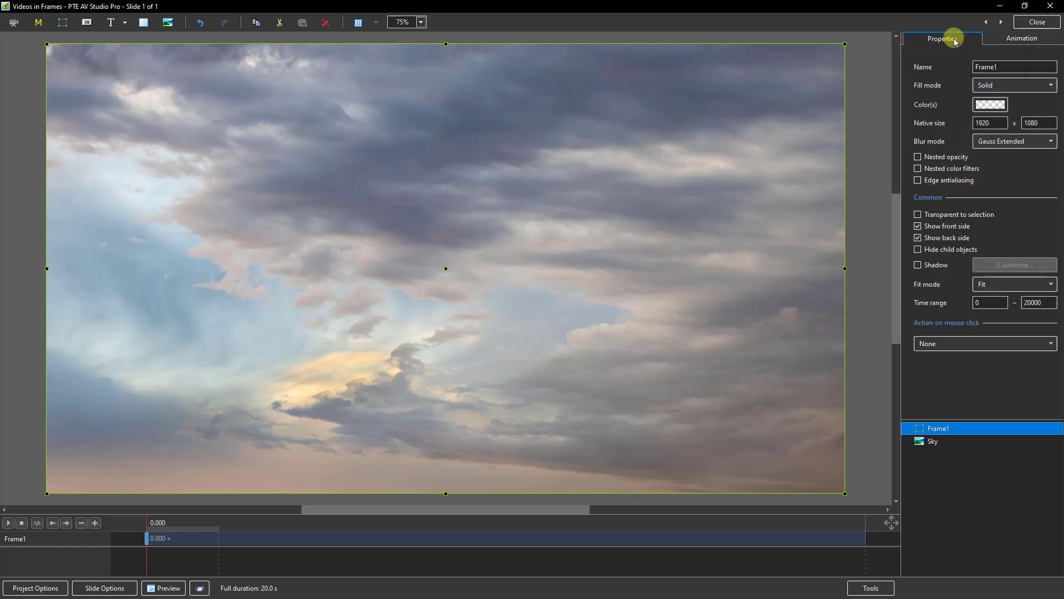
{"action": "double_click", "coordinate": [989, 66]}
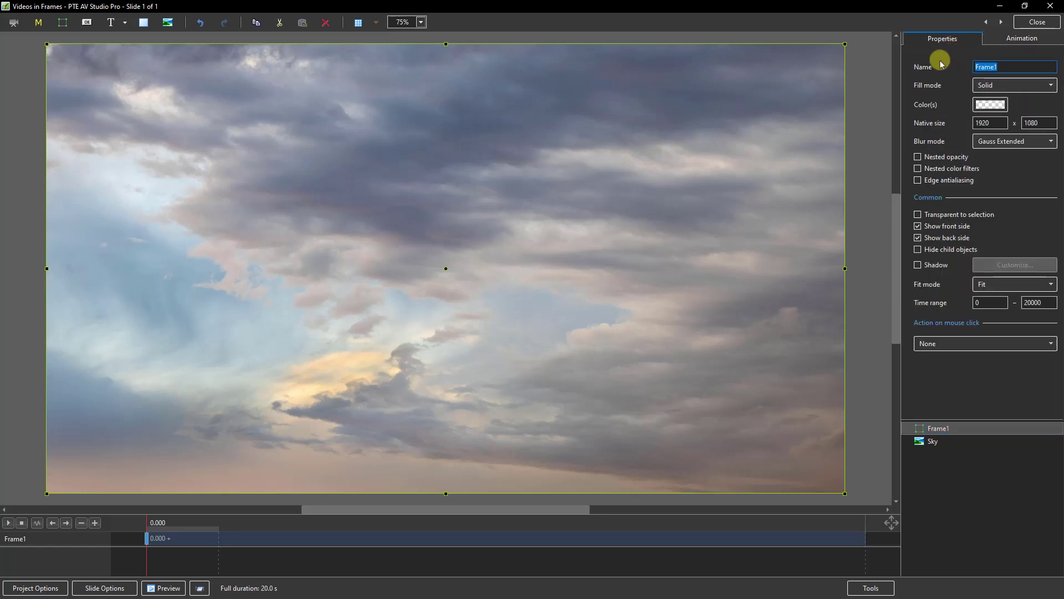
{"action": "type", "text": "TL"}
{"action": "left_click", "coordinate": [936, 433]}
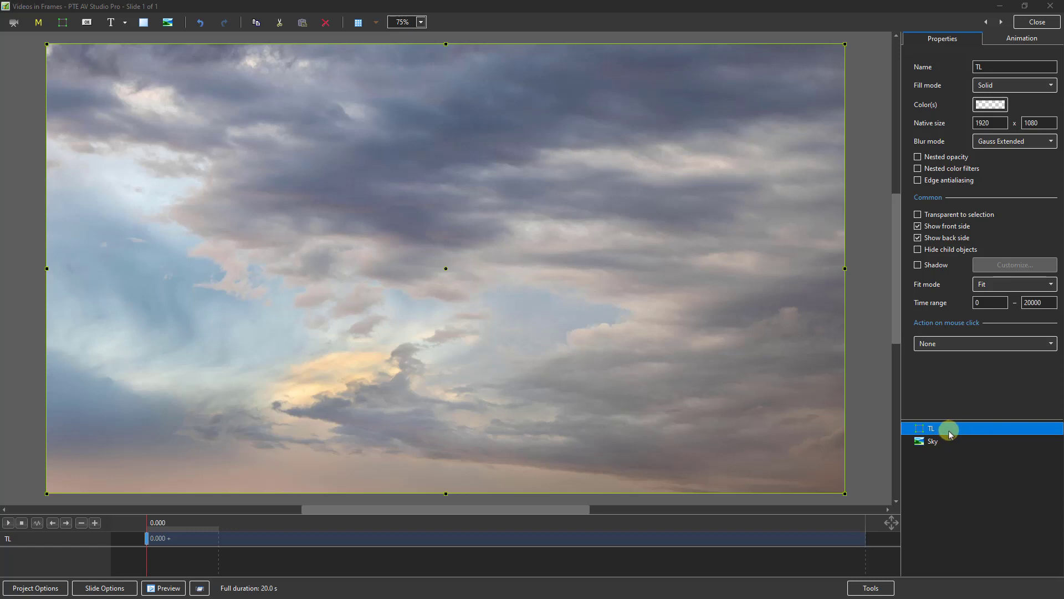
Add the IMG_0638 video inside the TL frame.
{"action": "right_click", "coordinate": [950, 430]}
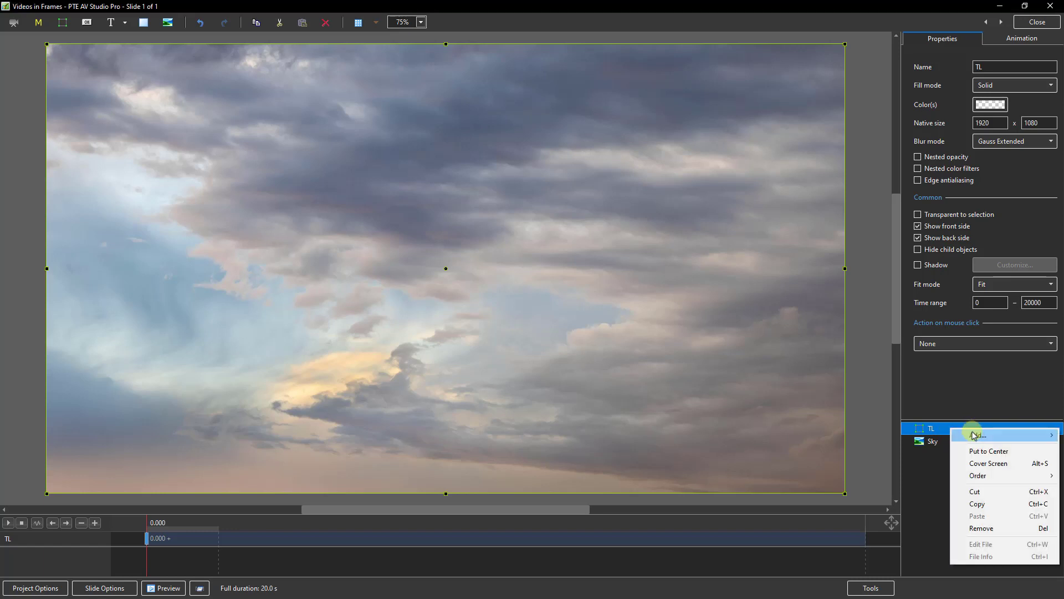
{"action": "mouse_move", "coordinate": [975, 435]}
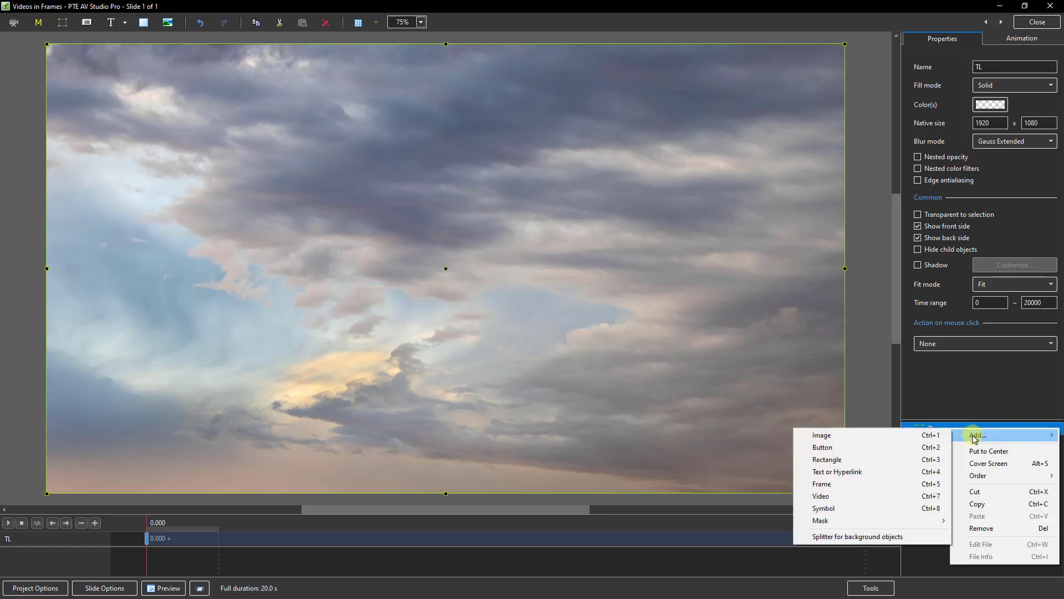
{"action": "left_click", "coordinate": [822, 496]}
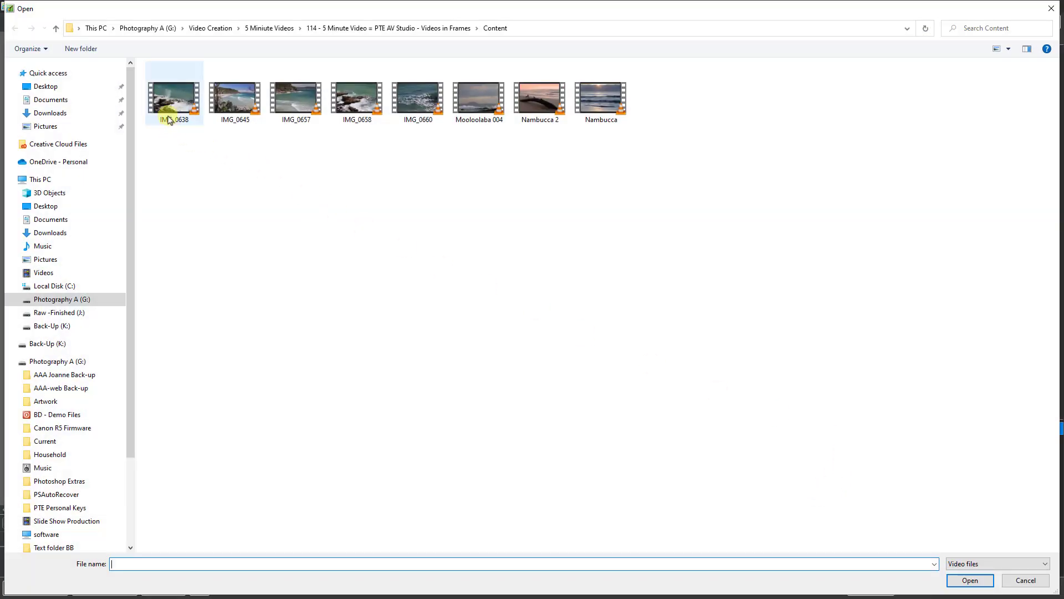
{"action": "double_click", "coordinate": [175, 99]}
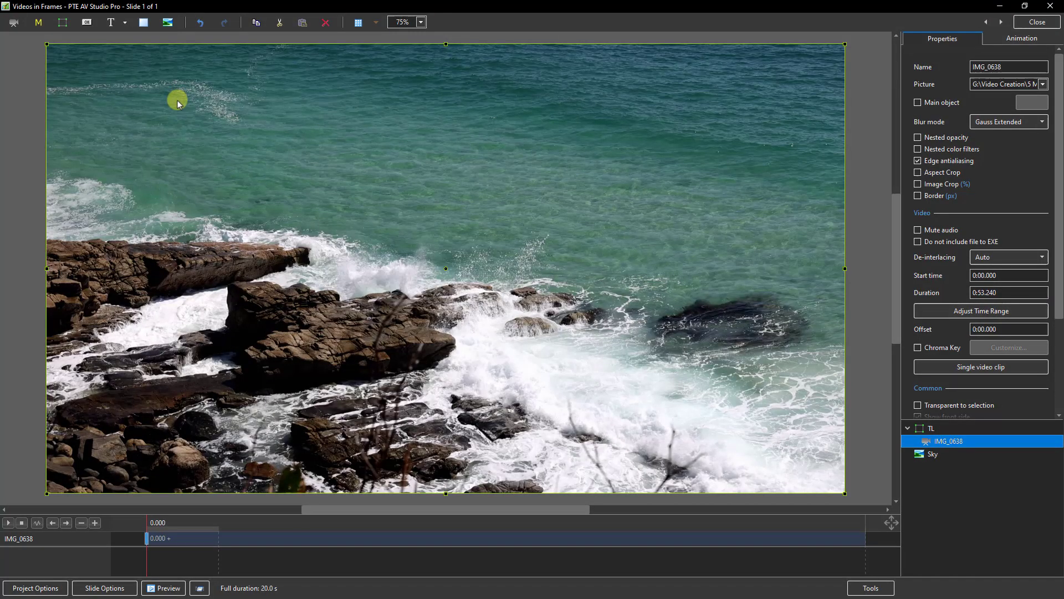
Add the BrassThin.png brass frame image inside TL, over the video.
{"action": "left_click", "coordinate": [931, 429]}
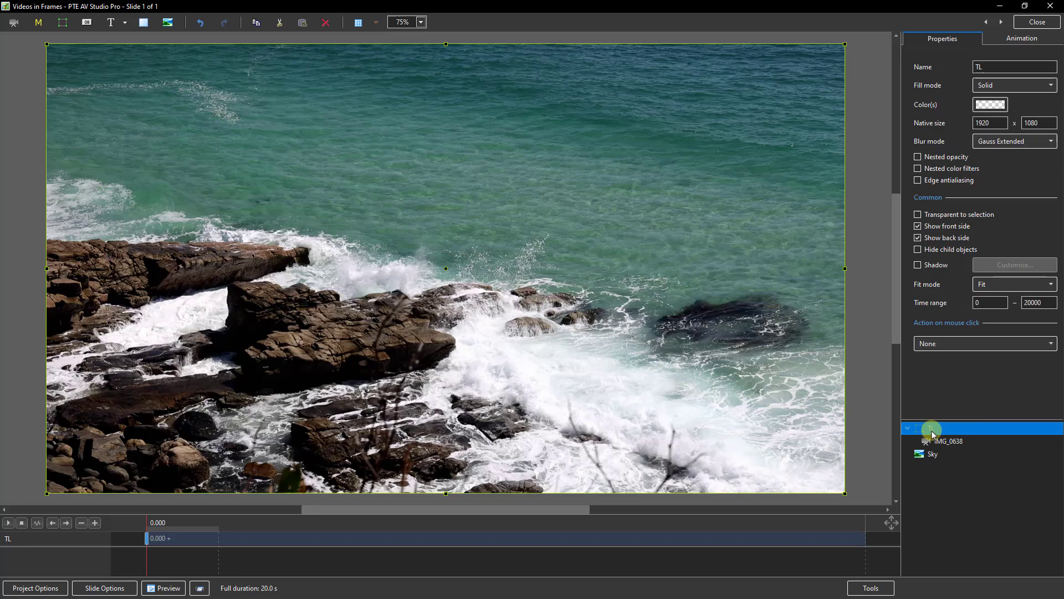
{"action": "right_click", "coordinate": [934, 431]}
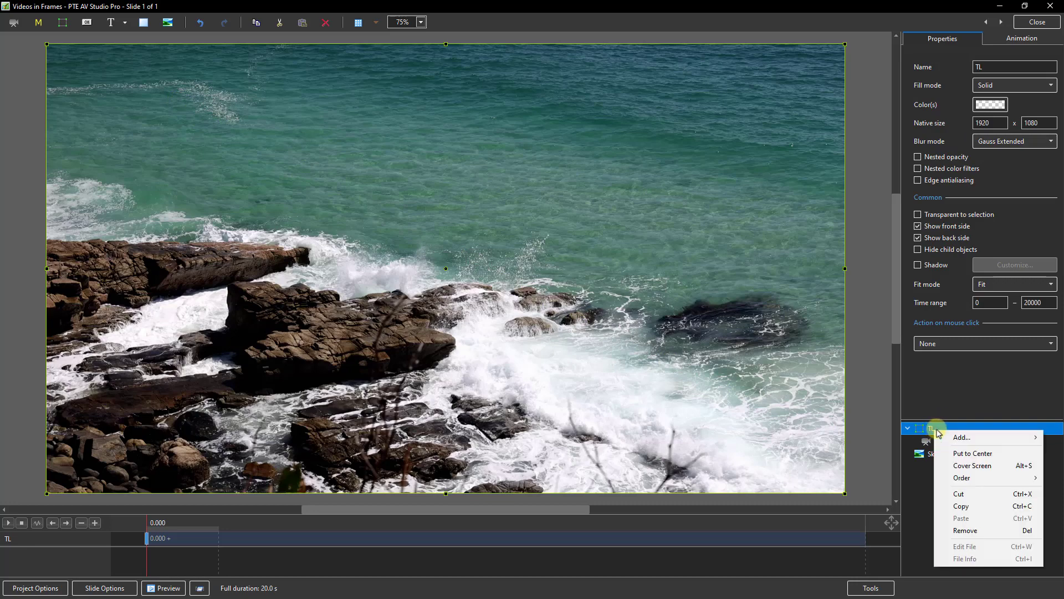
{"action": "mouse_move", "coordinate": [958, 437]}
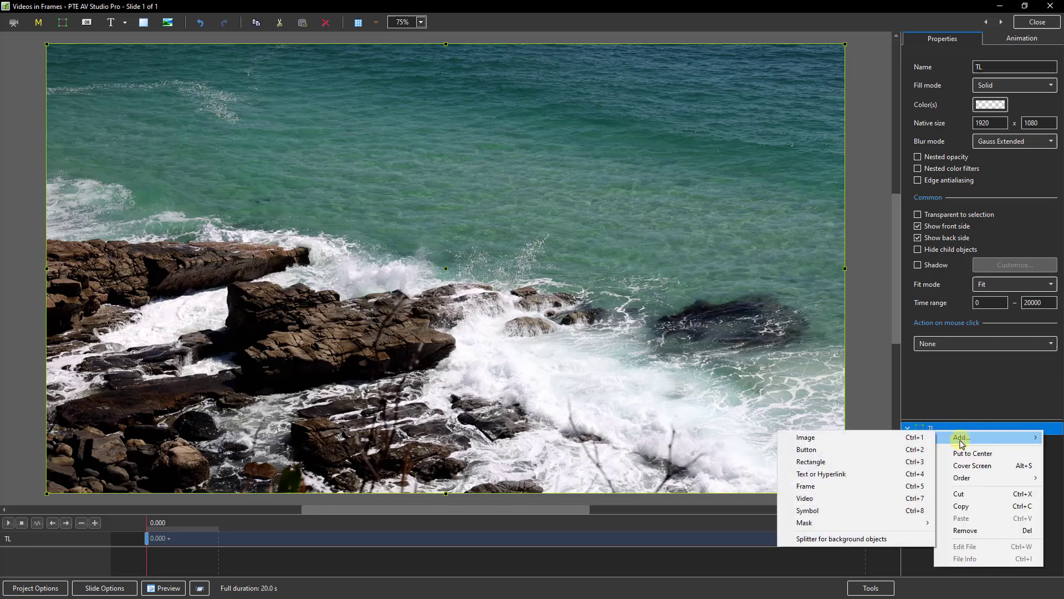
{"action": "left_click", "coordinate": [829, 438]}
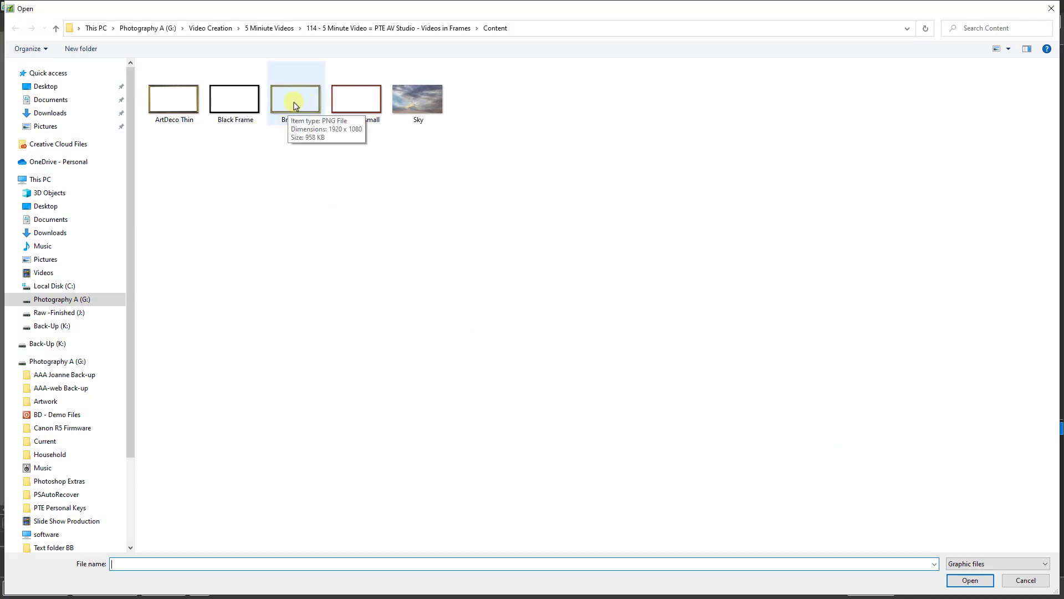
{"action": "double_click", "coordinate": [293, 103]}
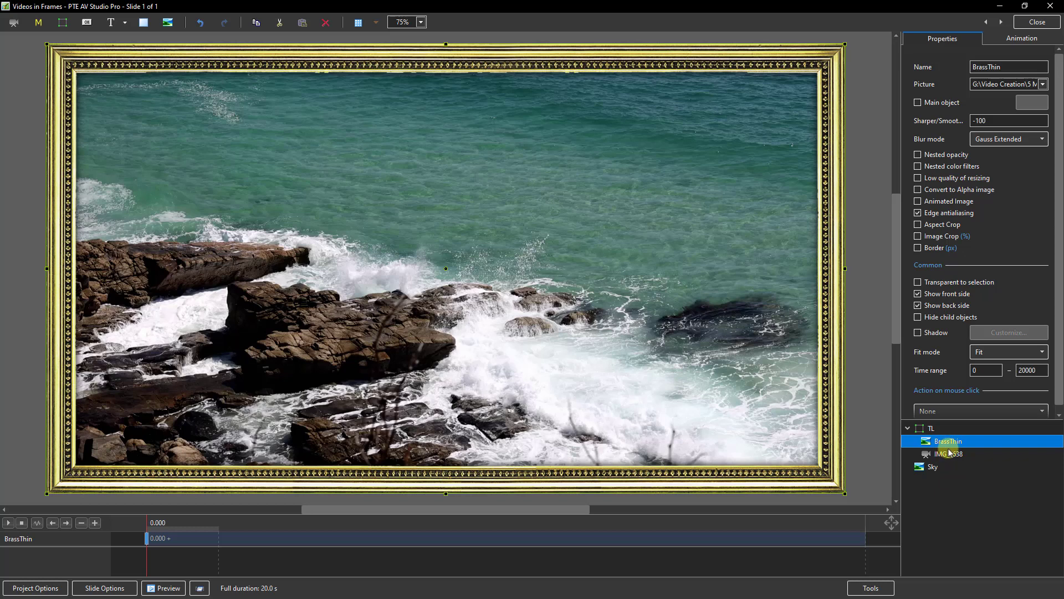
Turn on Shadow for the BrassThin image, then collapse and select the TL group.
{"action": "left_click", "coordinate": [917, 333]}
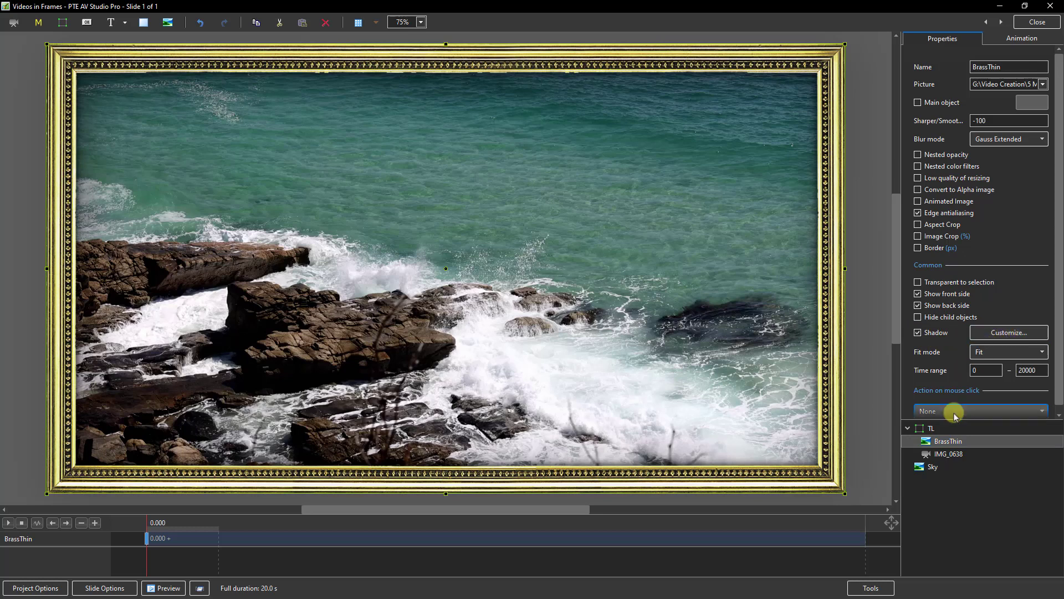
{"action": "left_click", "coordinate": [907, 428]}
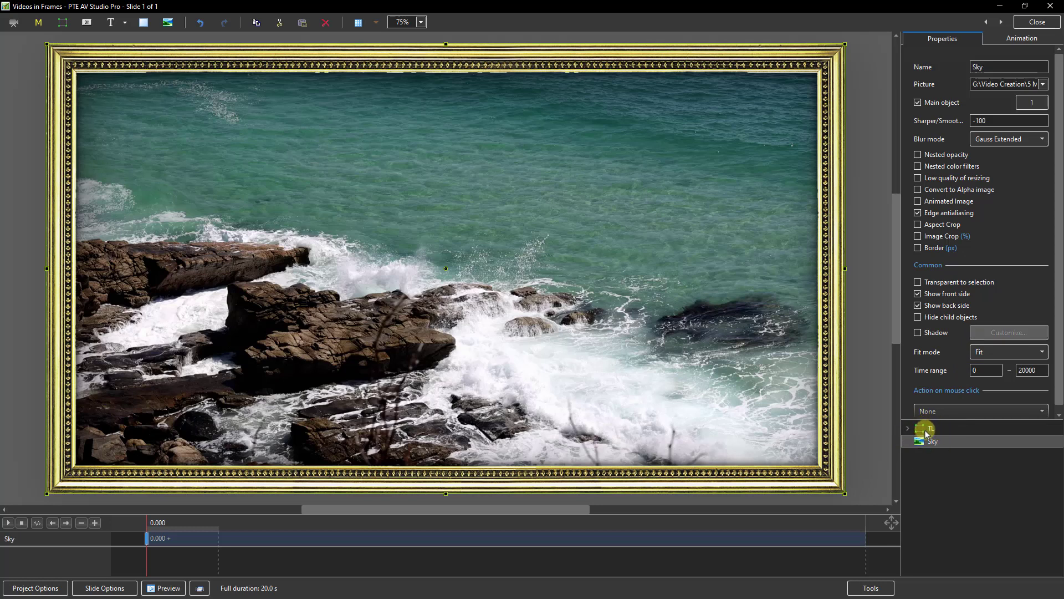
{"action": "left_click", "coordinate": [926, 429]}
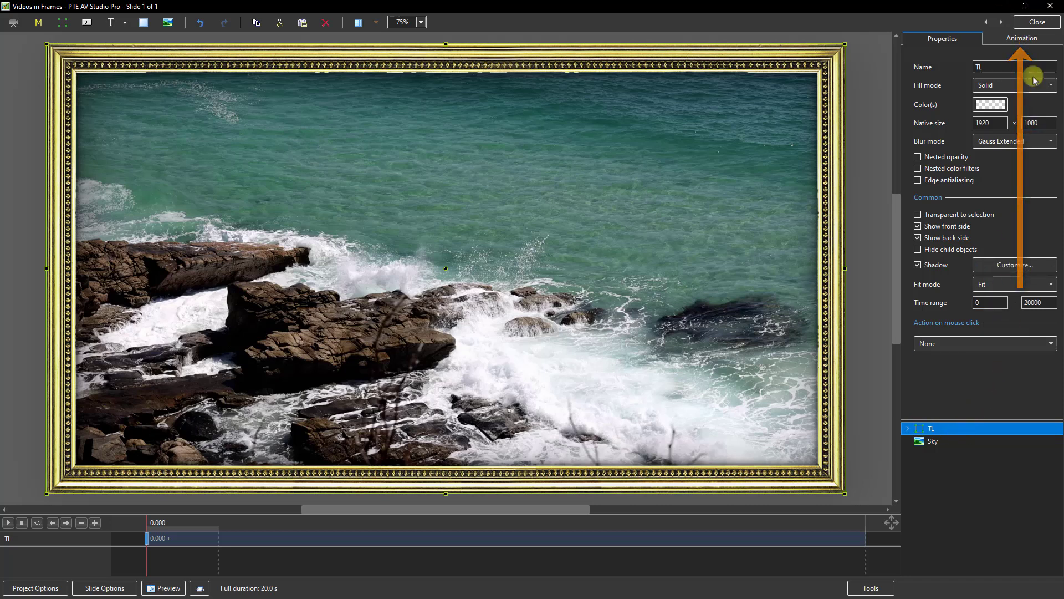
Set the TL frame's zoom to 44% and pan it to -47, -47 in the top-left corner.
{"action": "left_click", "coordinate": [1019, 39]}
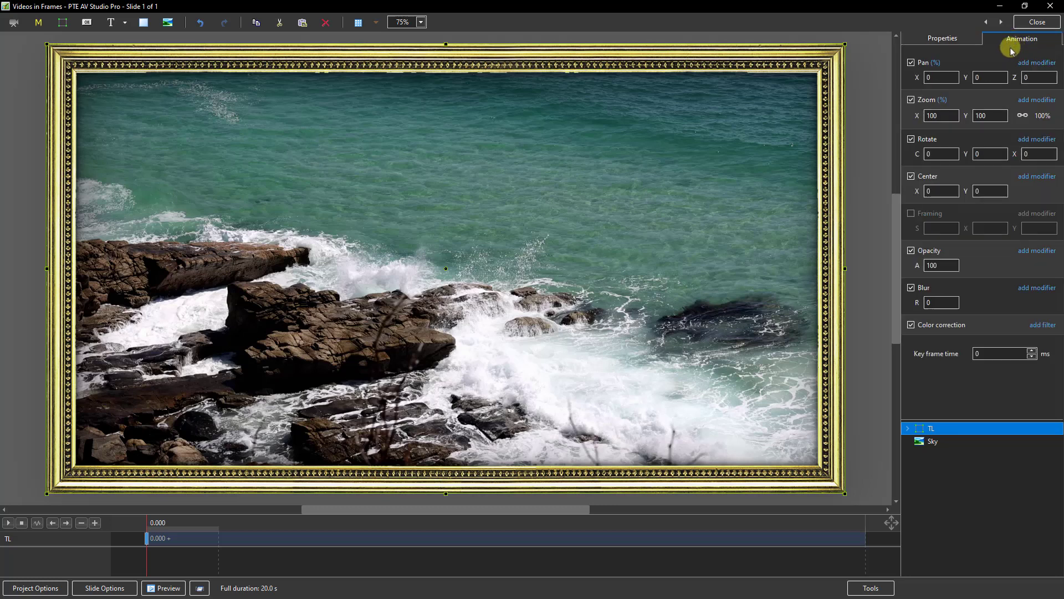
{"action": "left_click", "coordinate": [941, 115]}
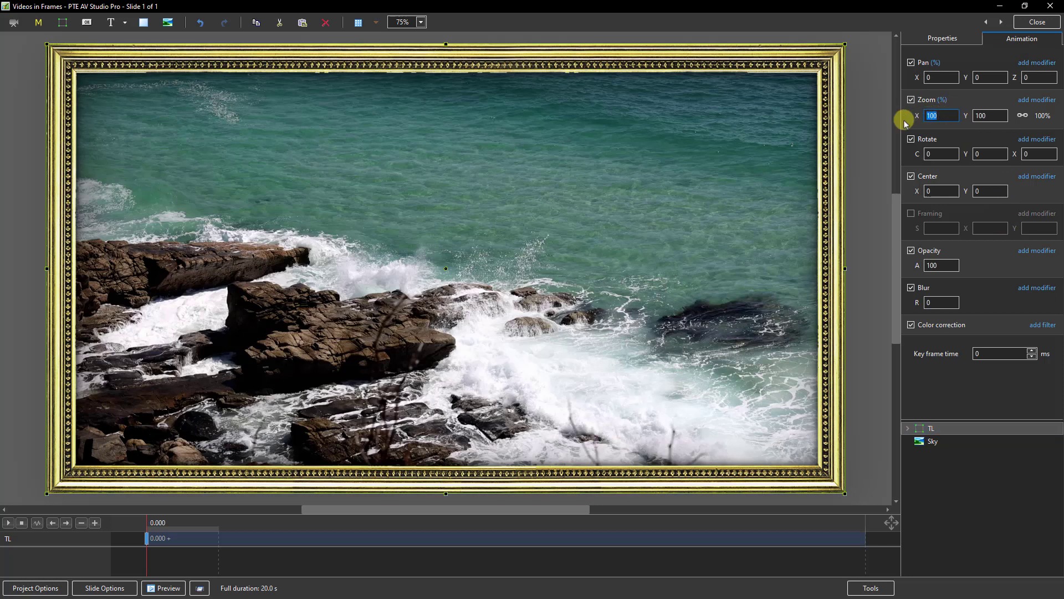
{"action": "type", "text": "44"}
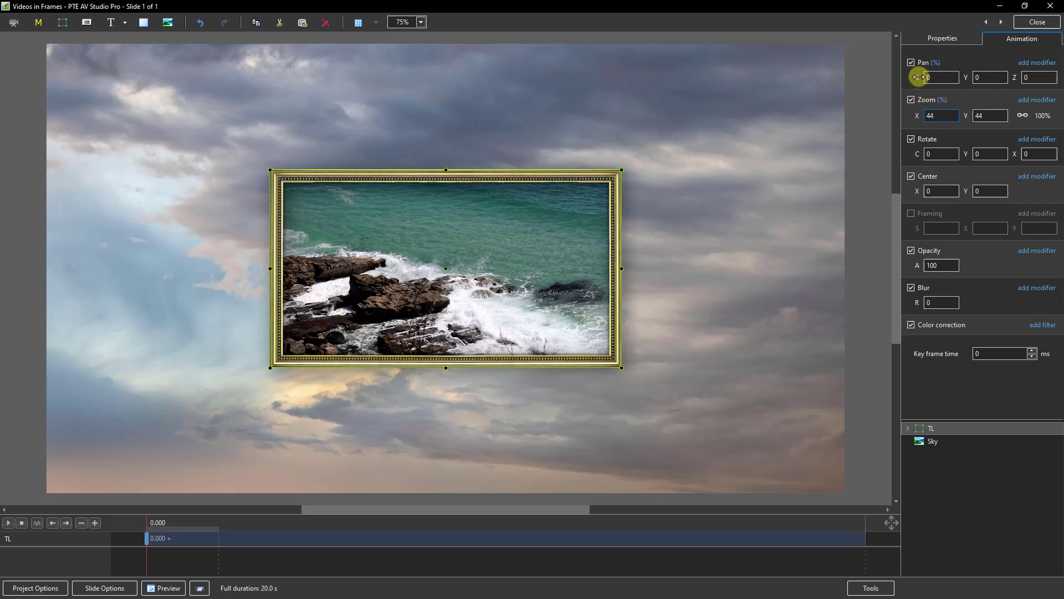
{"action": "left_click_drag", "start_coordinate": [916, 78], "coordinate": [892, 85]}
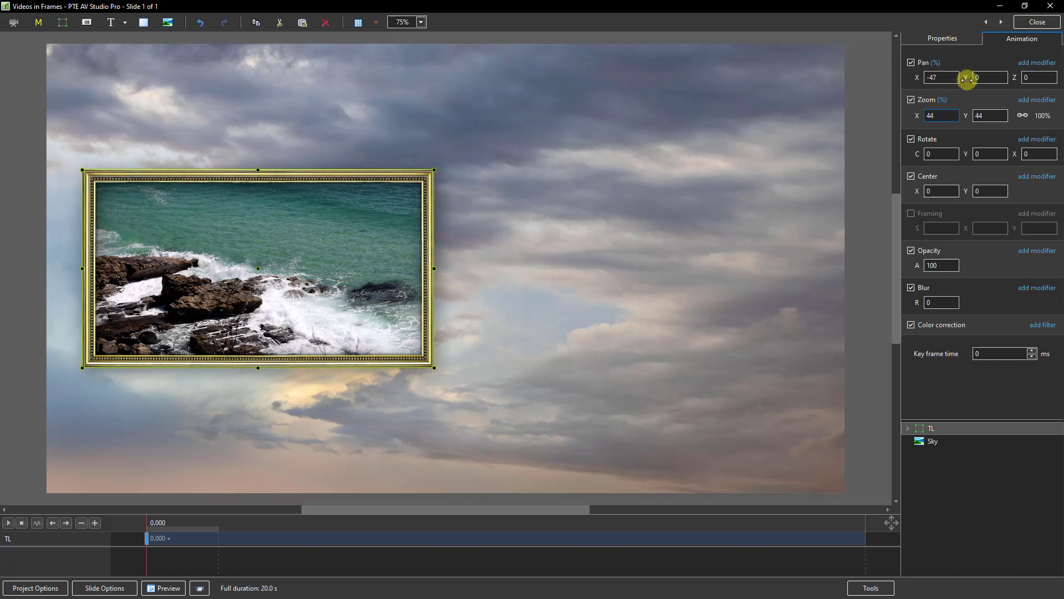
{"action": "left_click_drag", "start_coordinate": [967, 78], "coordinate": [942, 90]}
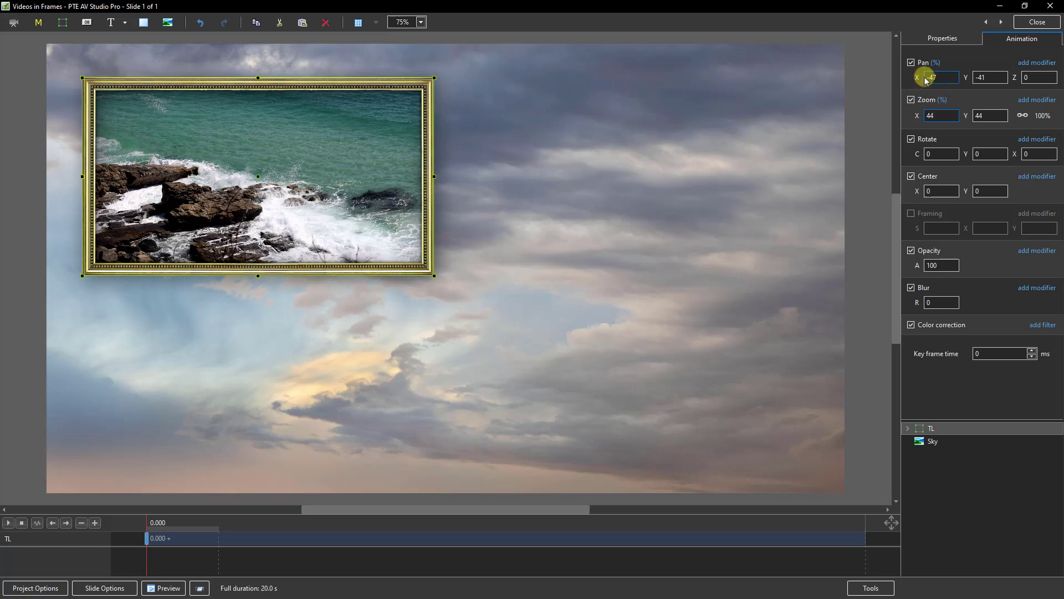
{"action": "double_click", "coordinate": [978, 77]}
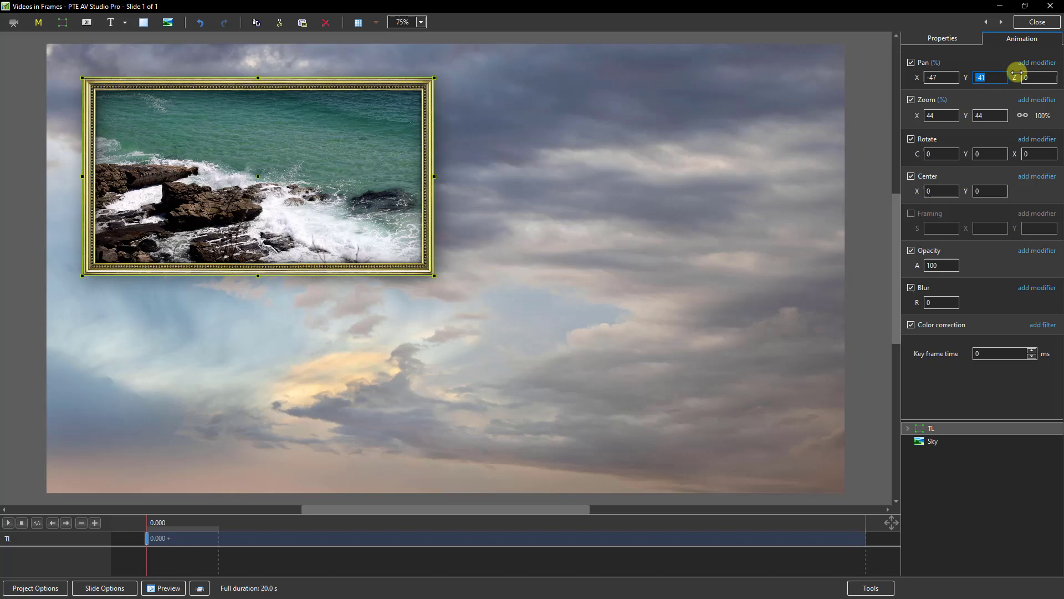
{"action": "type", "text": "-"}
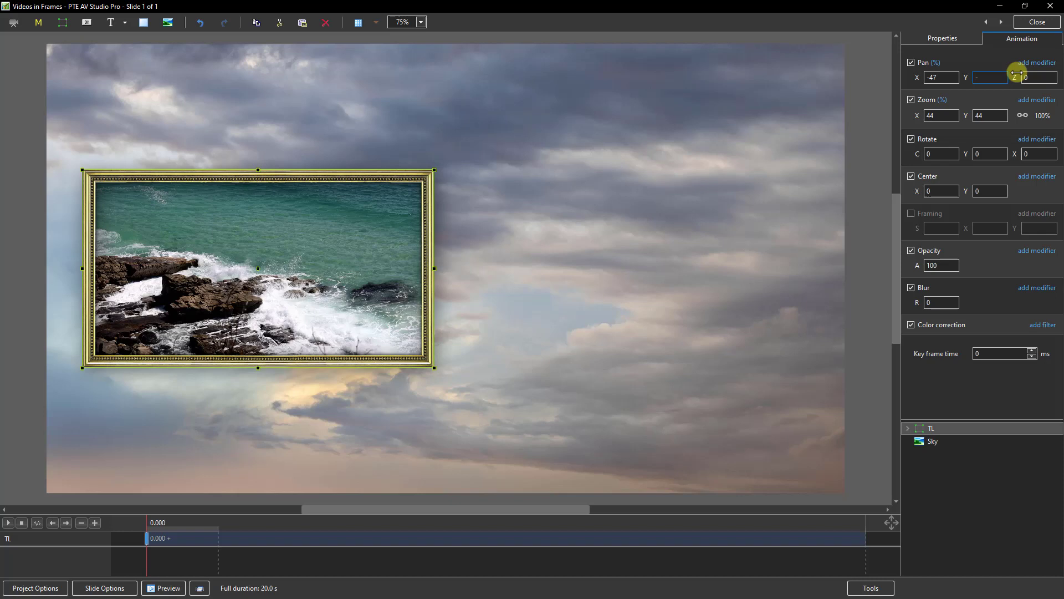
{"action": "type", "text": "47"}
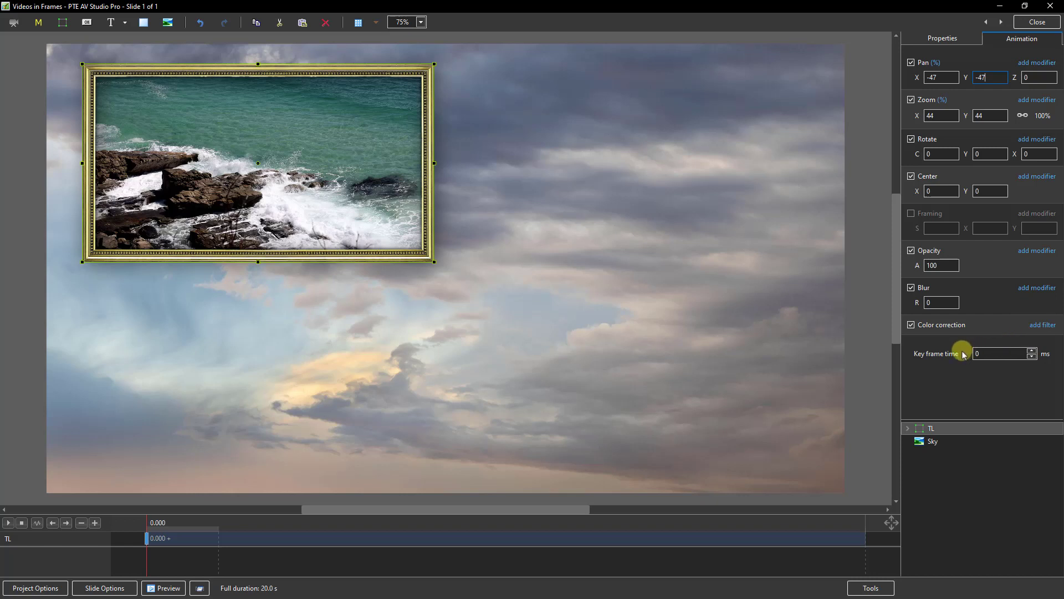
Copy the TL frame layer and paste a duplicate into the object list.
{"action": "left_click", "coordinate": [924, 430]}
{"action": "right_click", "coordinate": [929, 431]}
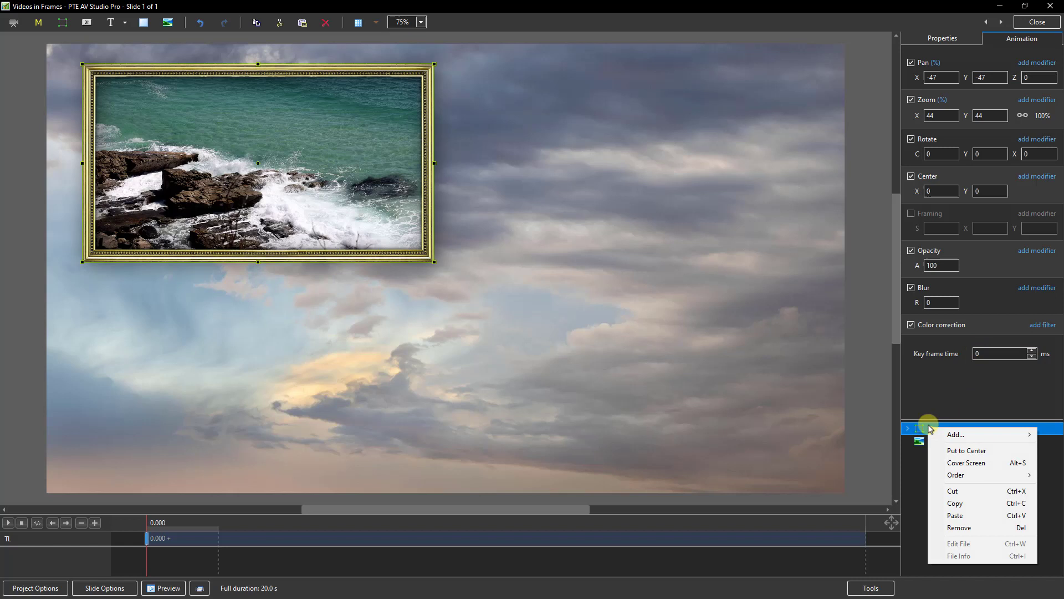
{"action": "left_click", "coordinate": [953, 504]}
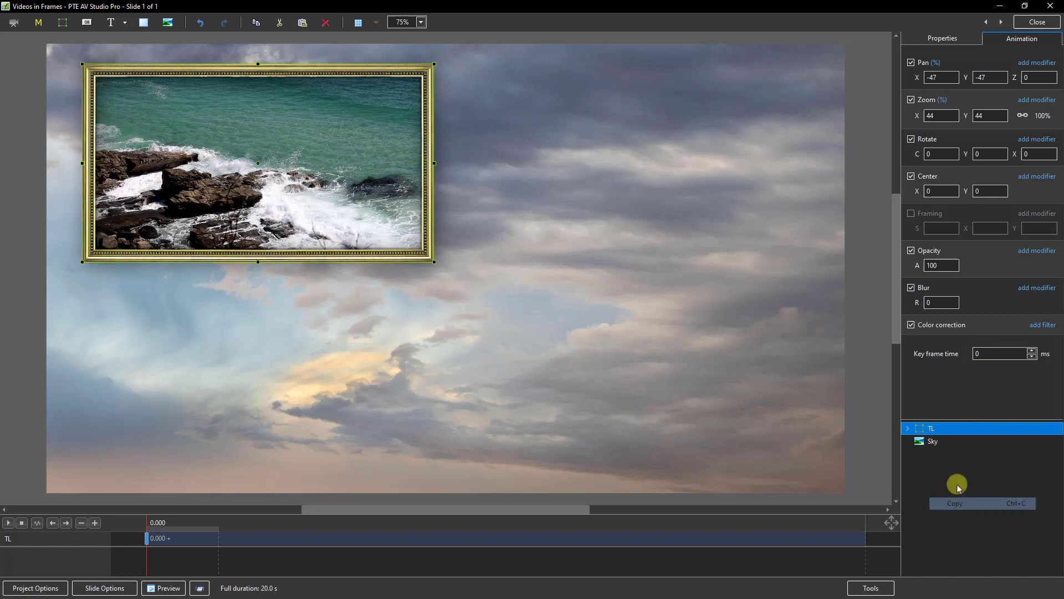
{"action": "left_click", "coordinate": [950, 472]}
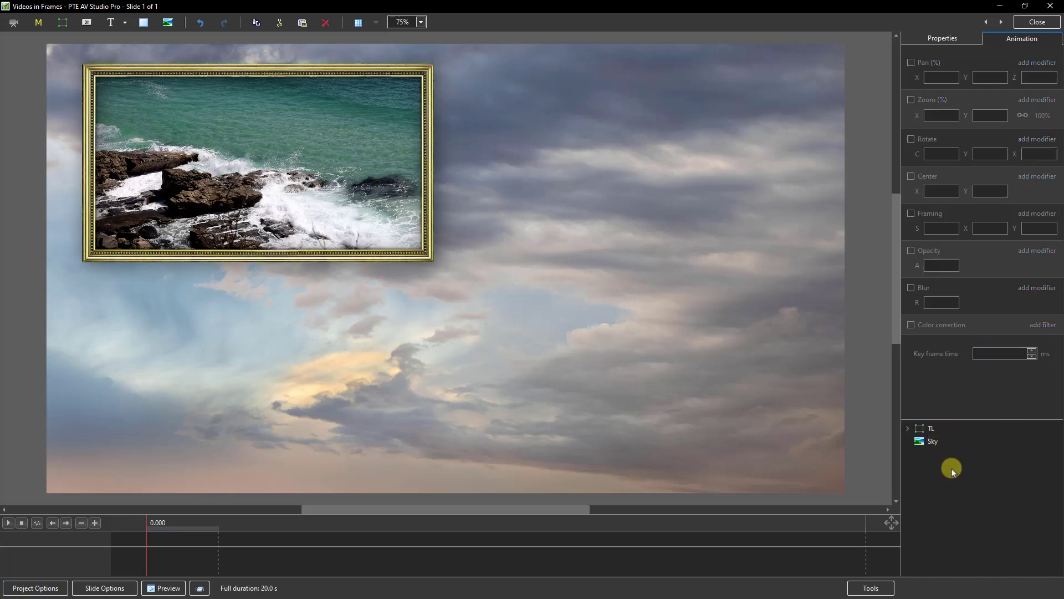
{"action": "right_click", "coordinate": [950, 470]}
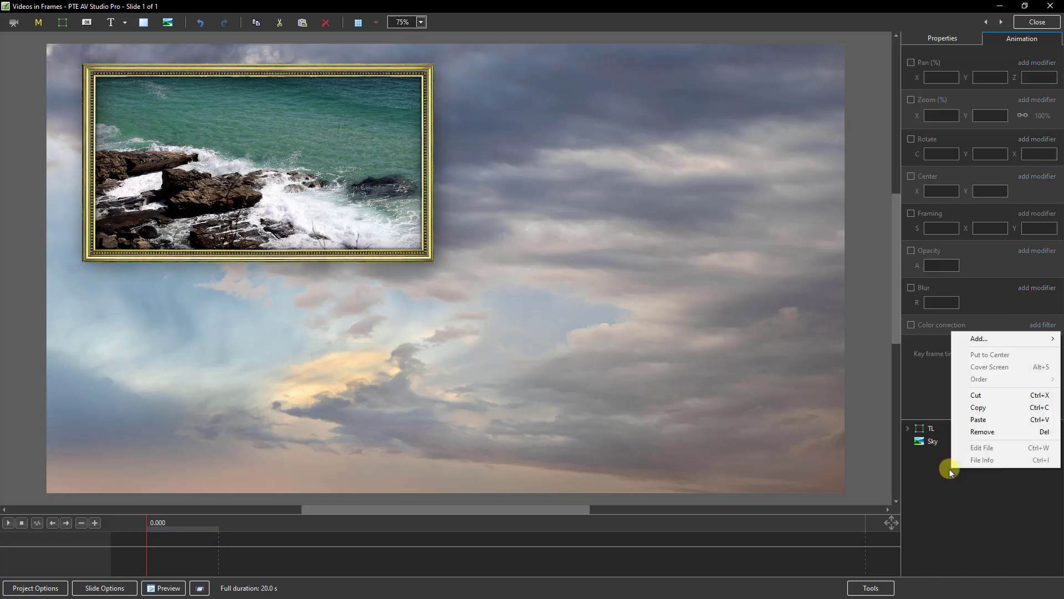
{"action": "left_click", "coordinate": [980, 419]}
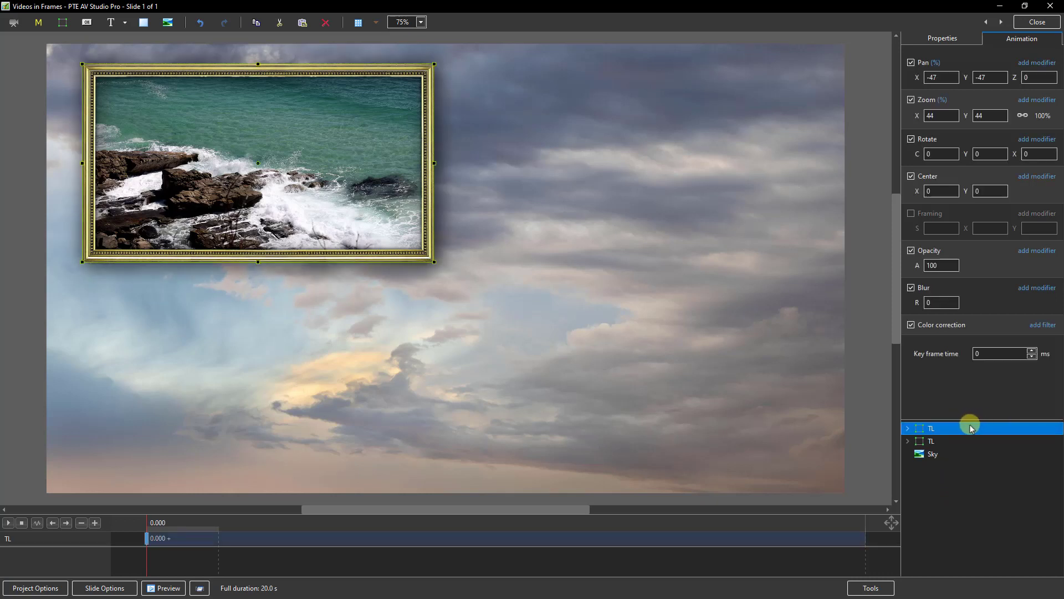
Rename the pasted copy of TL to TR.
{"action": "left_click", "coordinate": [919, 444]}
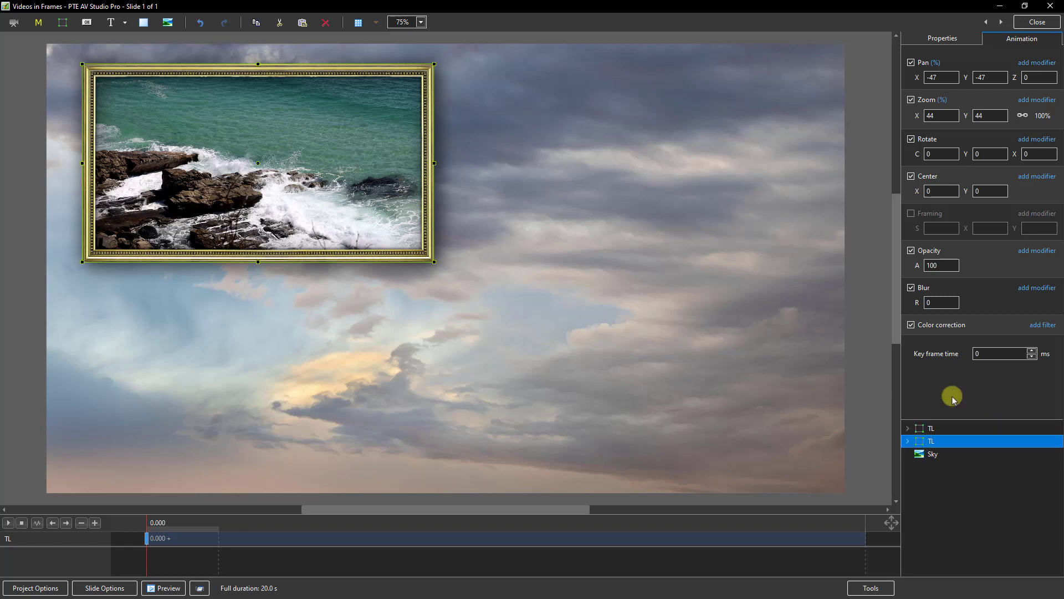
{"action": "left_click", "coordinate": [938, 37]}
{"action": "double_click", "coordinate": [984, 67]}
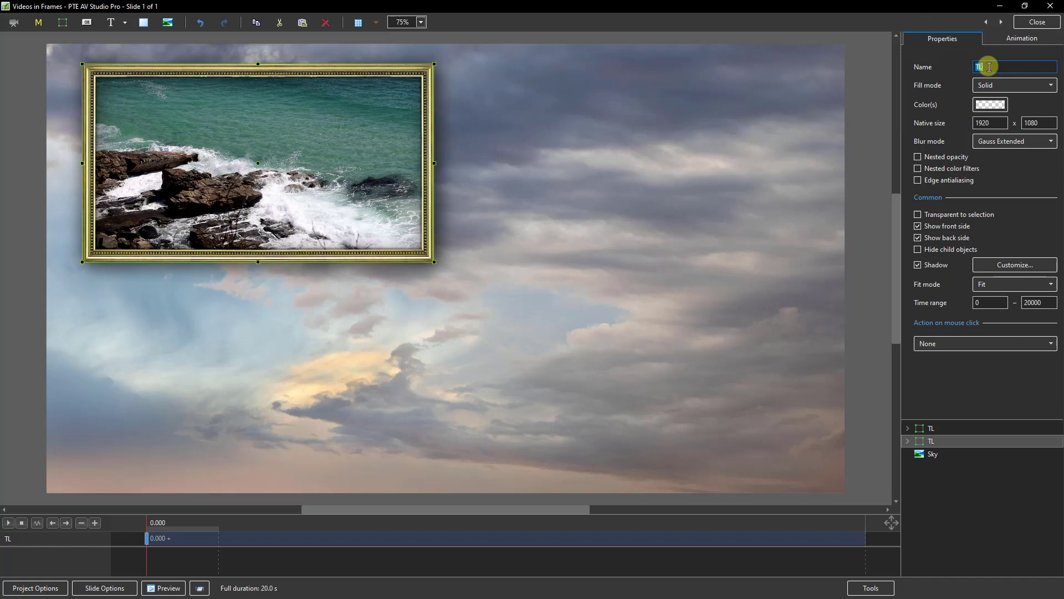
{"action": "type", "text": "TR"}
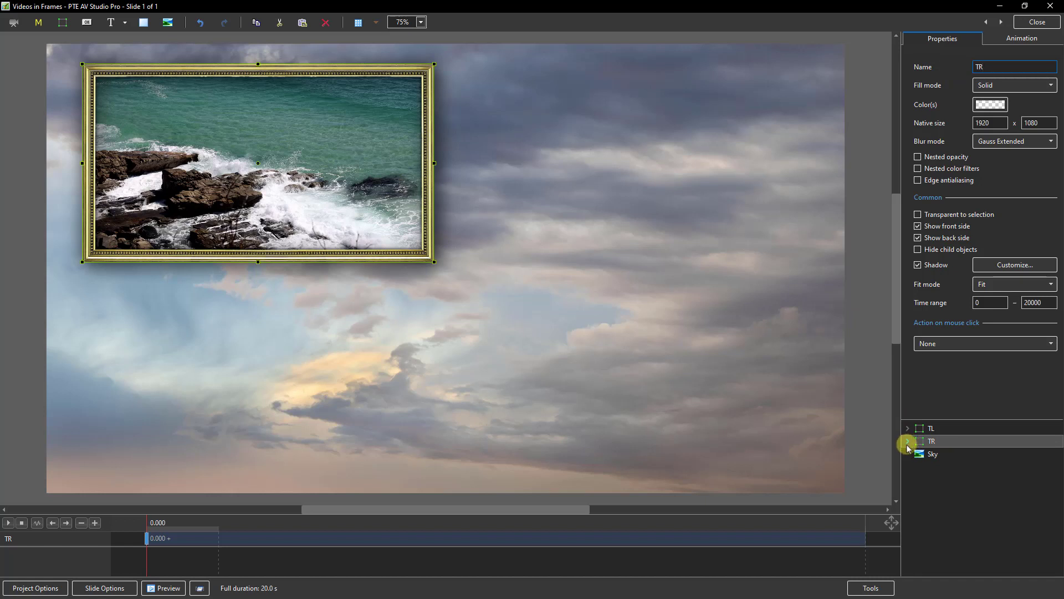
{"action": "left_click", "coordinate": [1018, 40]}
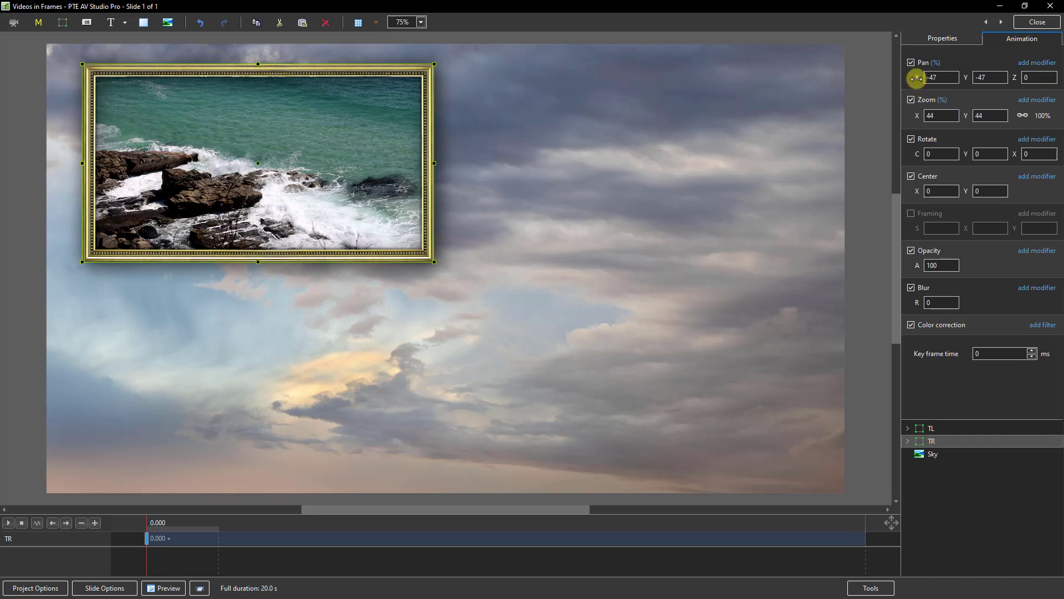
Set TR's Pan X to 47, keeping Pan Y at -47, so it sits top right.
{"action": "left_click_drag", "start_coordinate": [916, 78], "coordinate": [969, 83]}
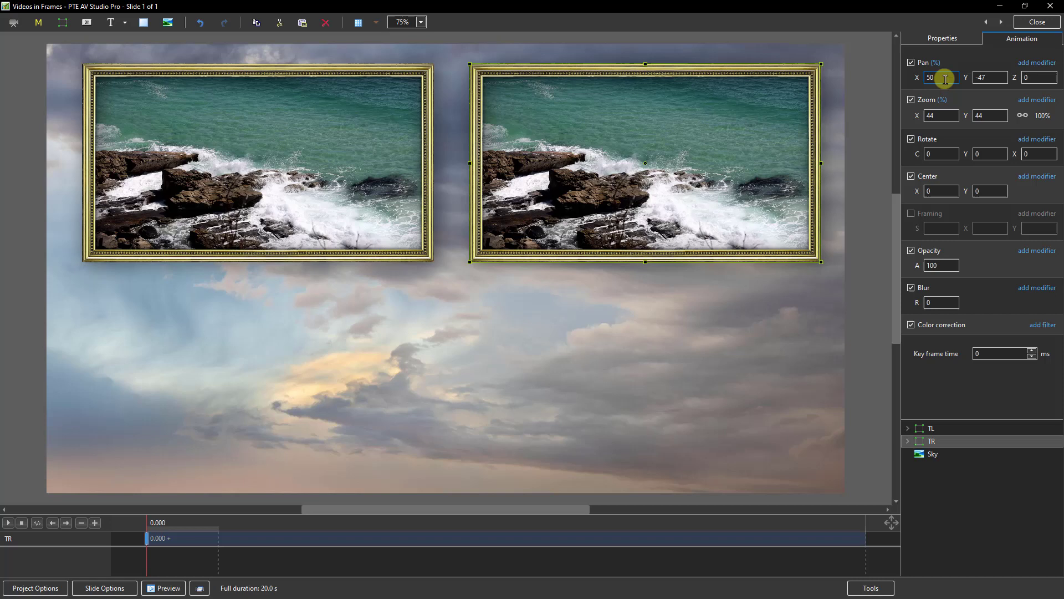
{"action": "left_click", "coordinate": [909, 81]}
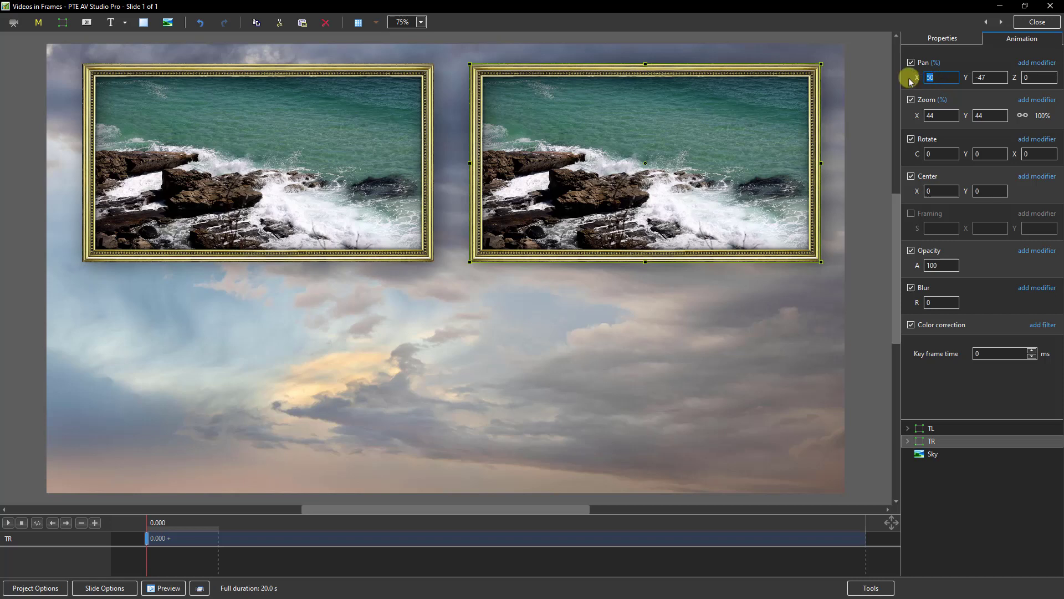
{"action": "type", "text": "47"}
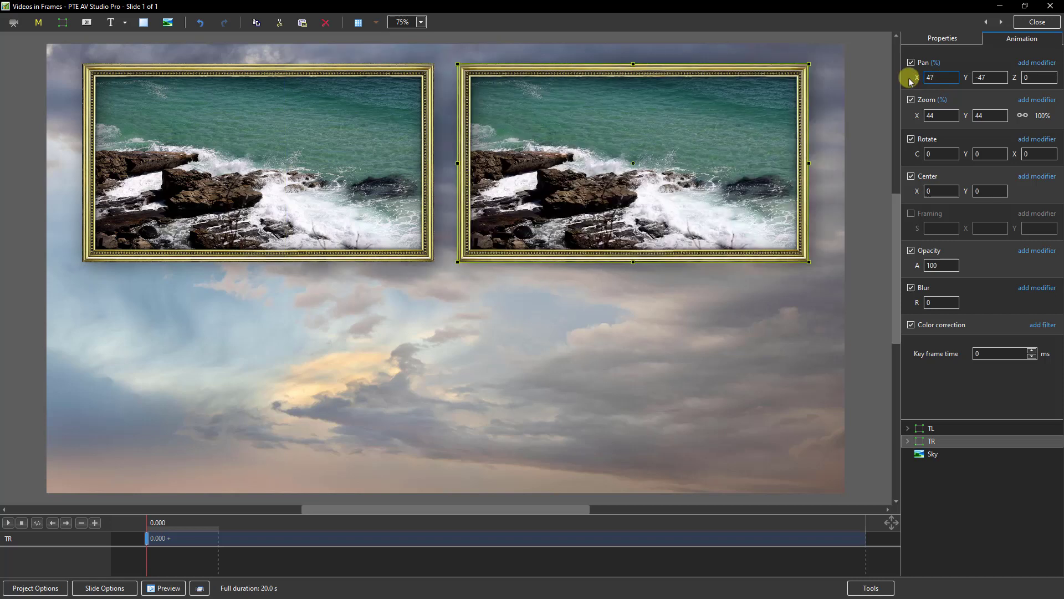
{"action": "left_click", "coordinate": [989, 78]}
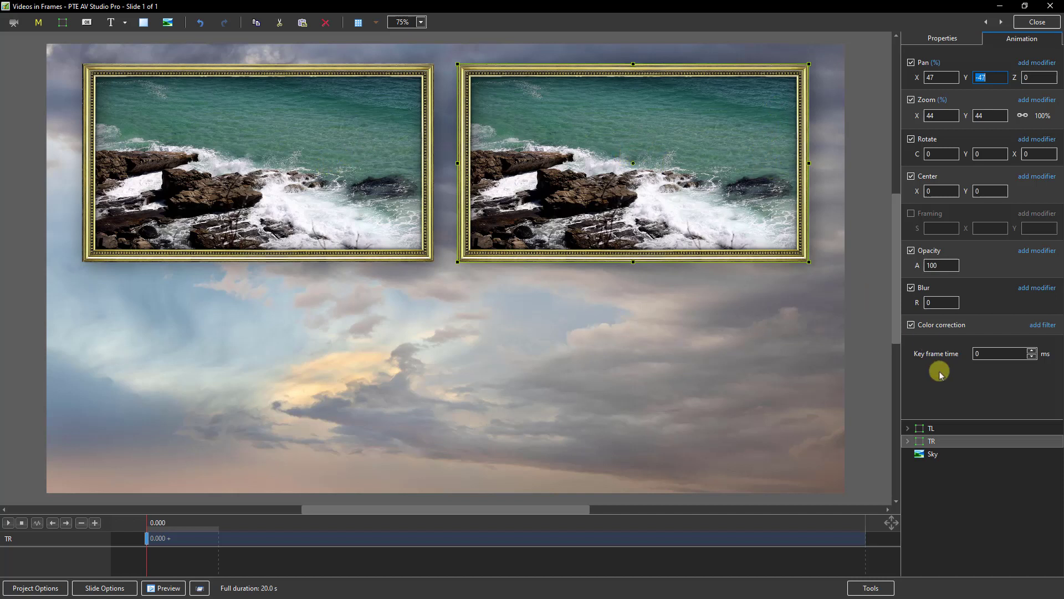
Swap the TR frame's IMG_0638 video for the IMG_0645 beach clip.
{"action": "left_click", "coordinate": [908, 442]}
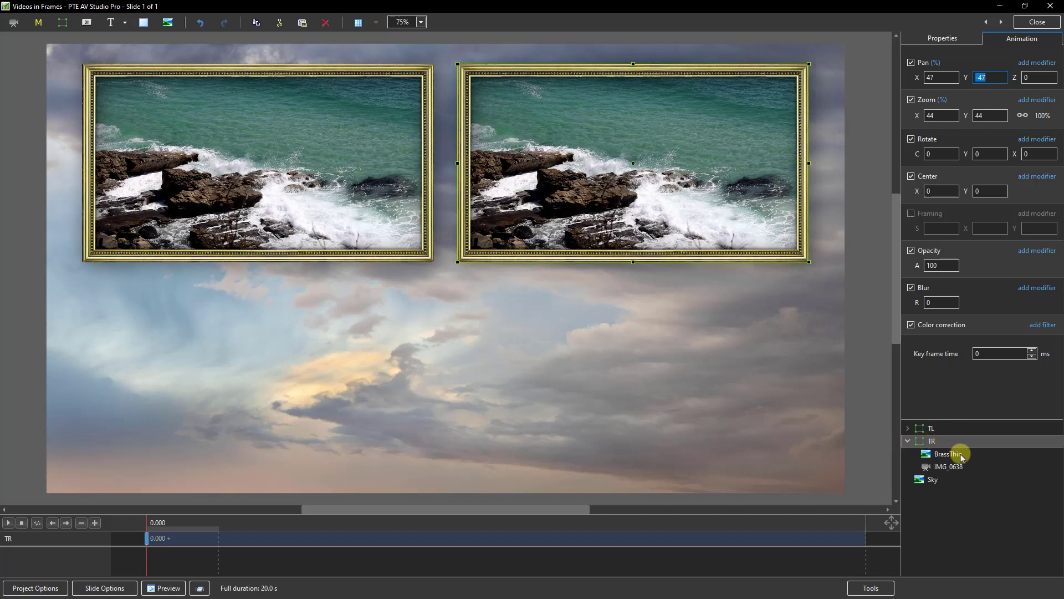
{"action": "left_click", "coordinate": [944, 467]}
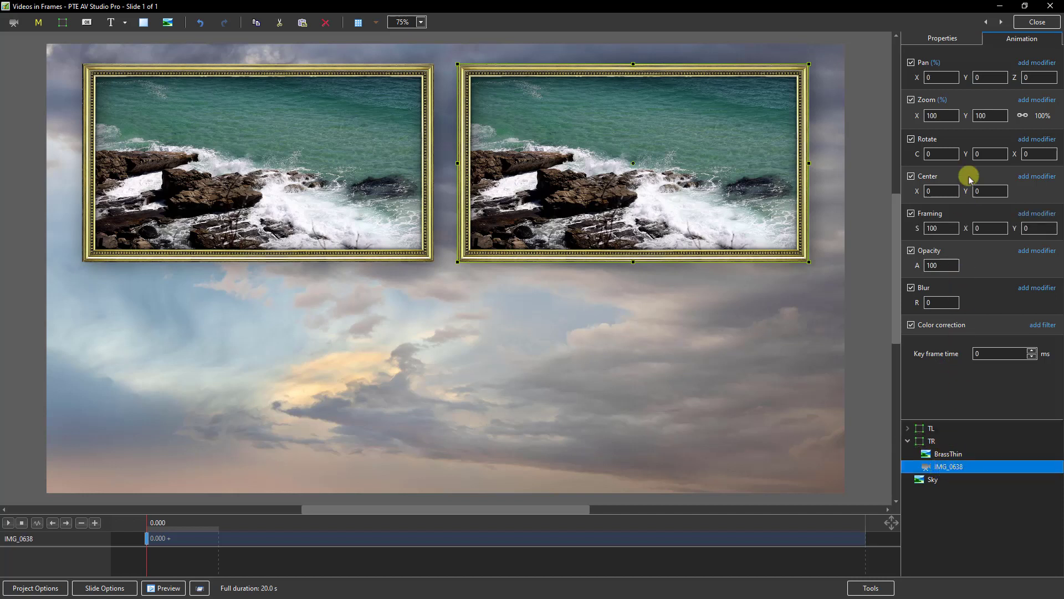
{"action": "left_click", "coordinate": [946, 40]}
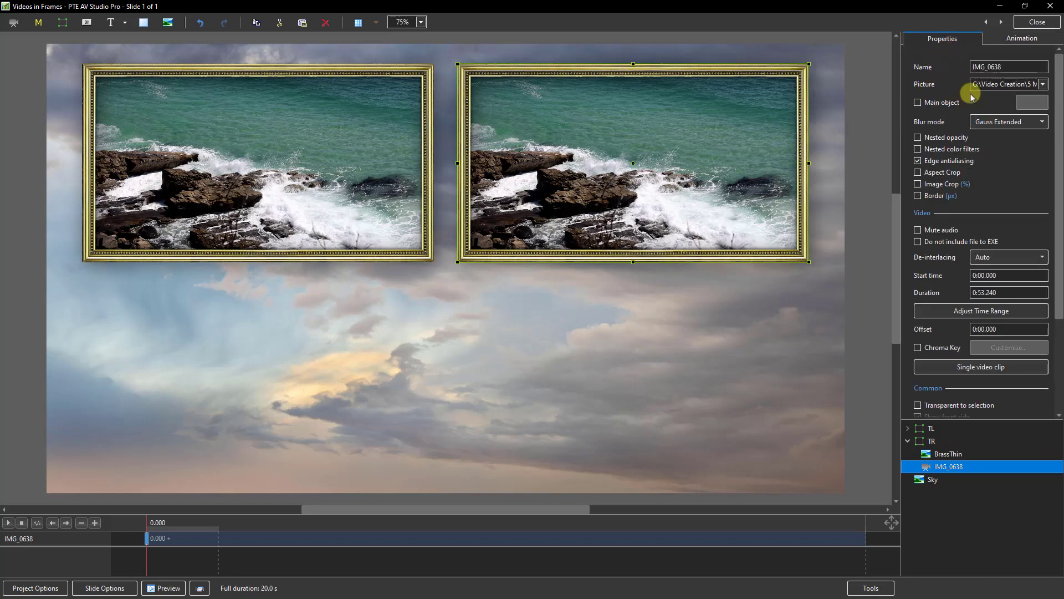
{"action": "left_click", "coordinate": [1042, 84]}
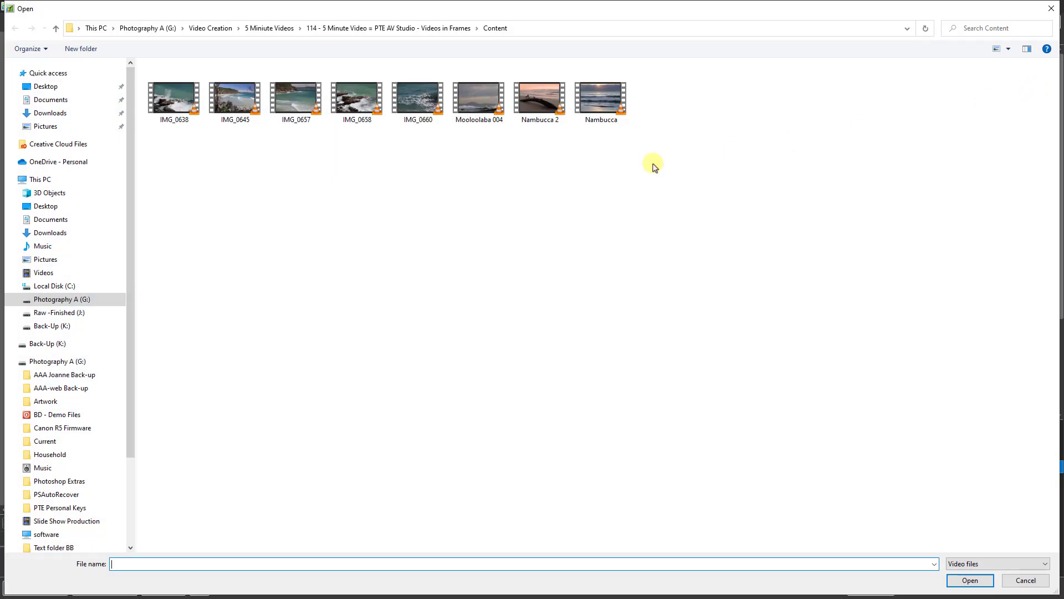
{"action": "double_click", "coordinate": [236, 101]}
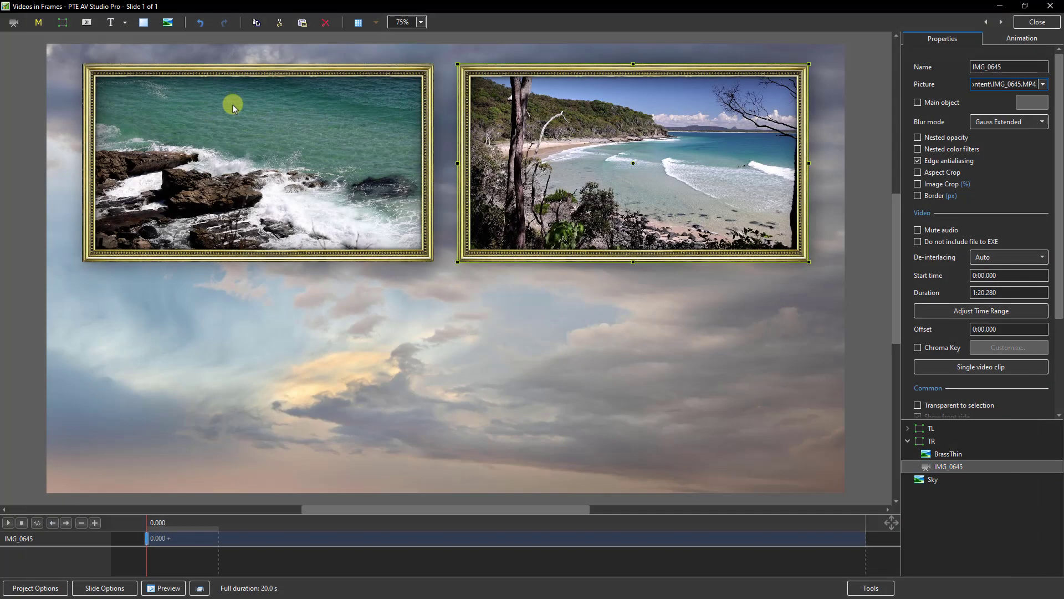
{"action": "left_click", "coordinate": [908, 441]}
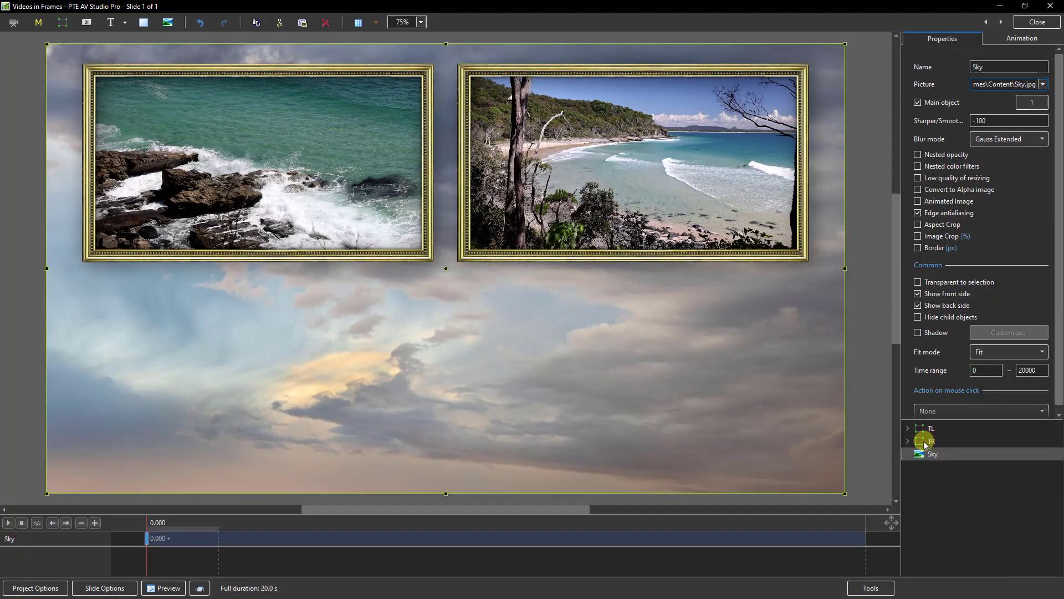
{"action": "left_click", "coordinate": [931, 442]}
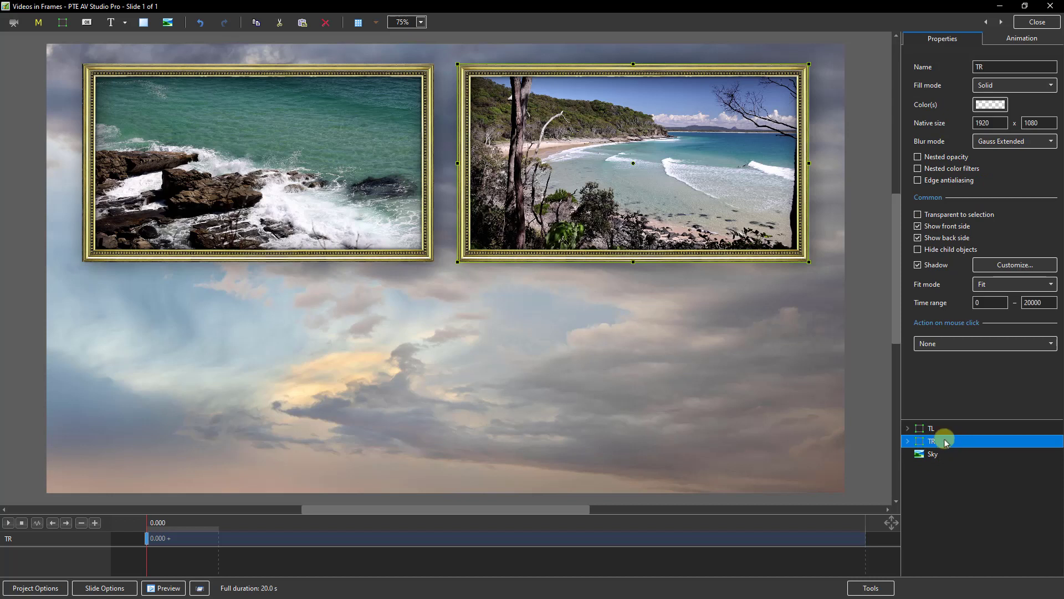